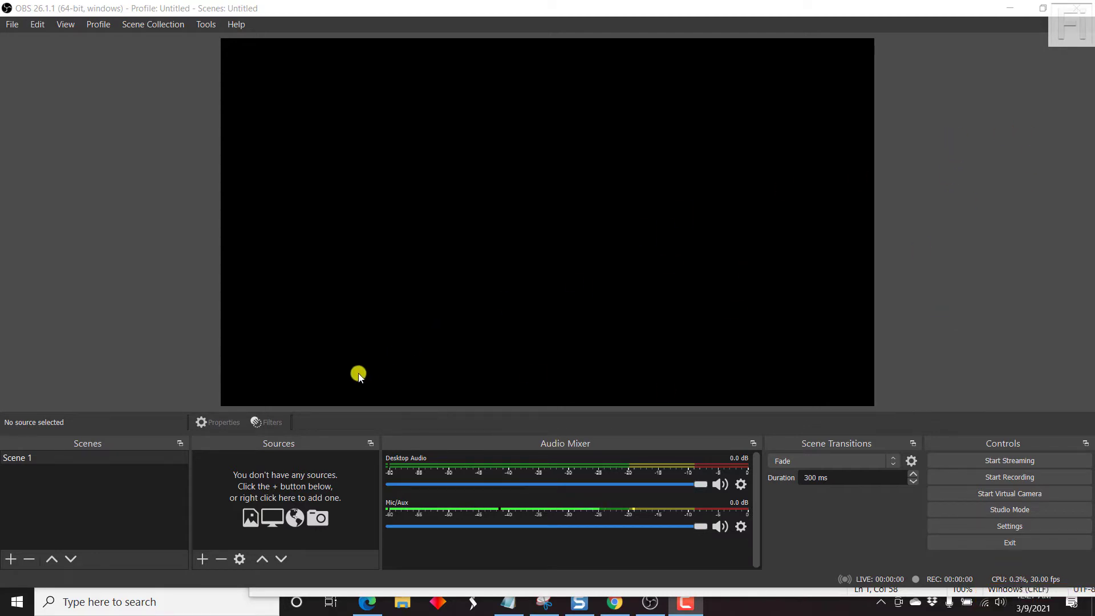
Step: Look over the Canva design with its black background and white circle
click(367, 607)
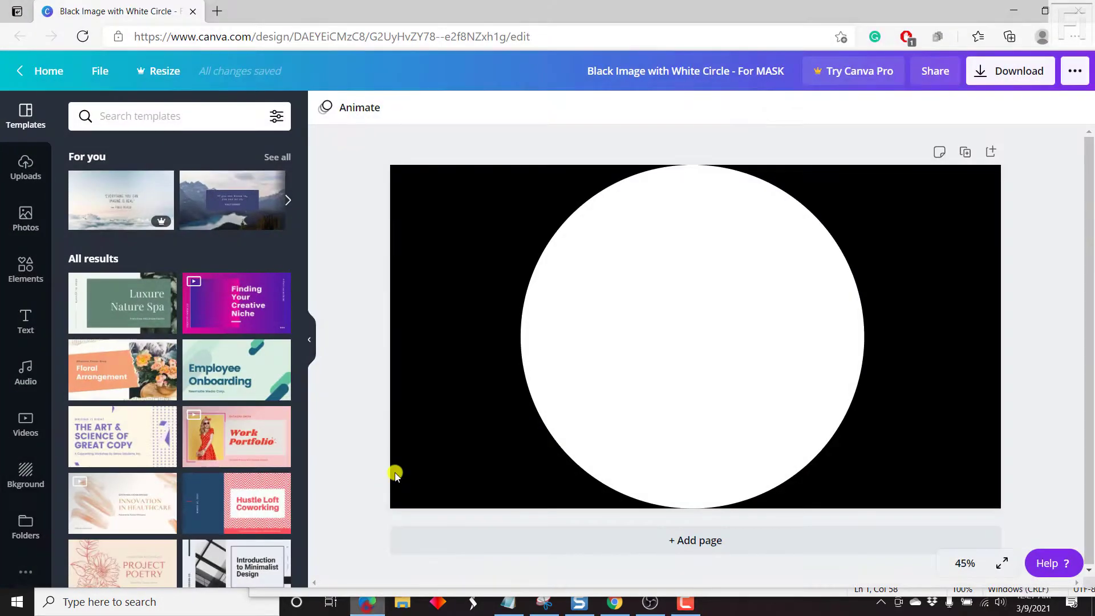
click(453, 253)
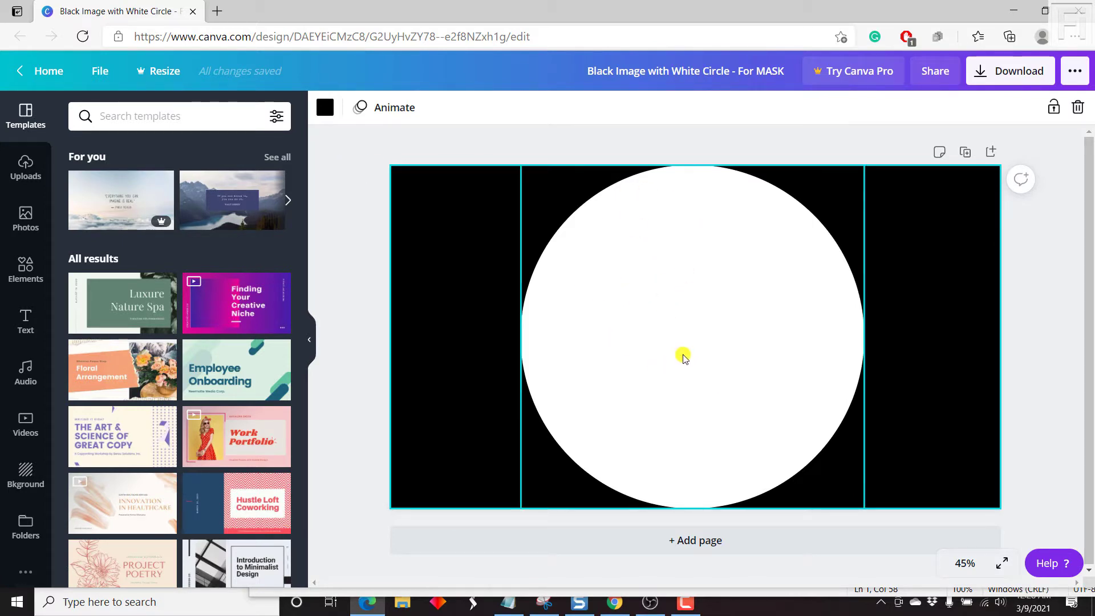
click(665, 301)
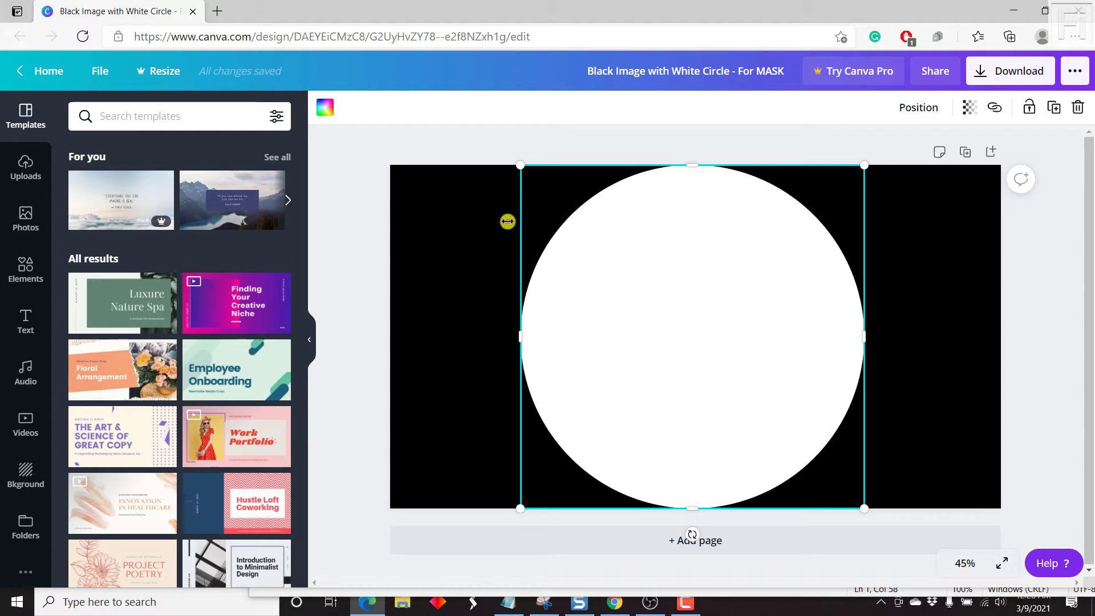
click(472, 143)
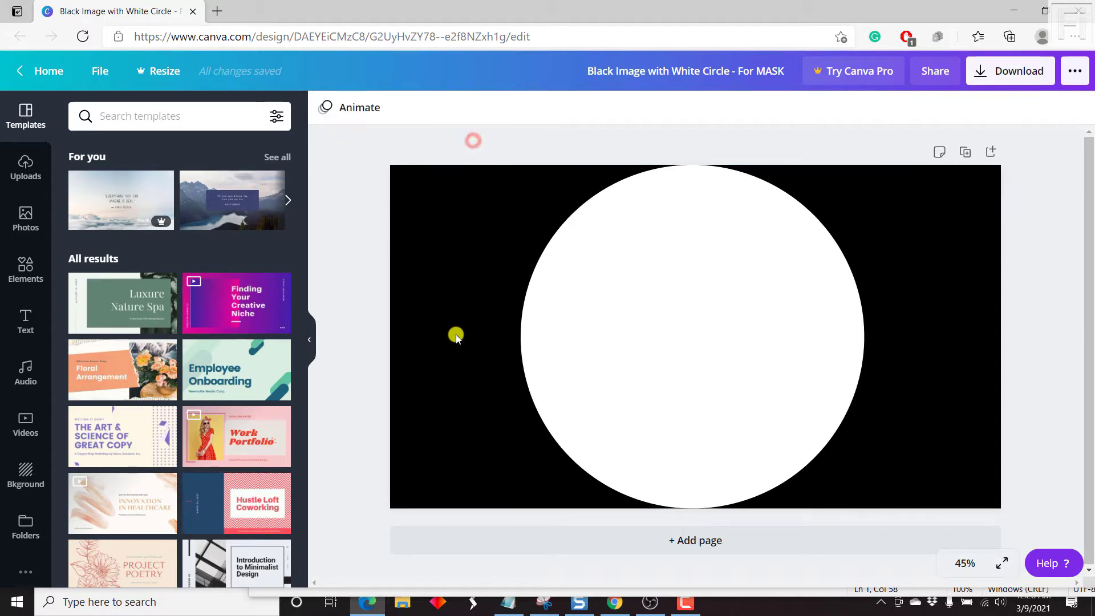
Step: Add a Video Capture Device source using the HP Wide Vision HD Camera
click(650, 602)
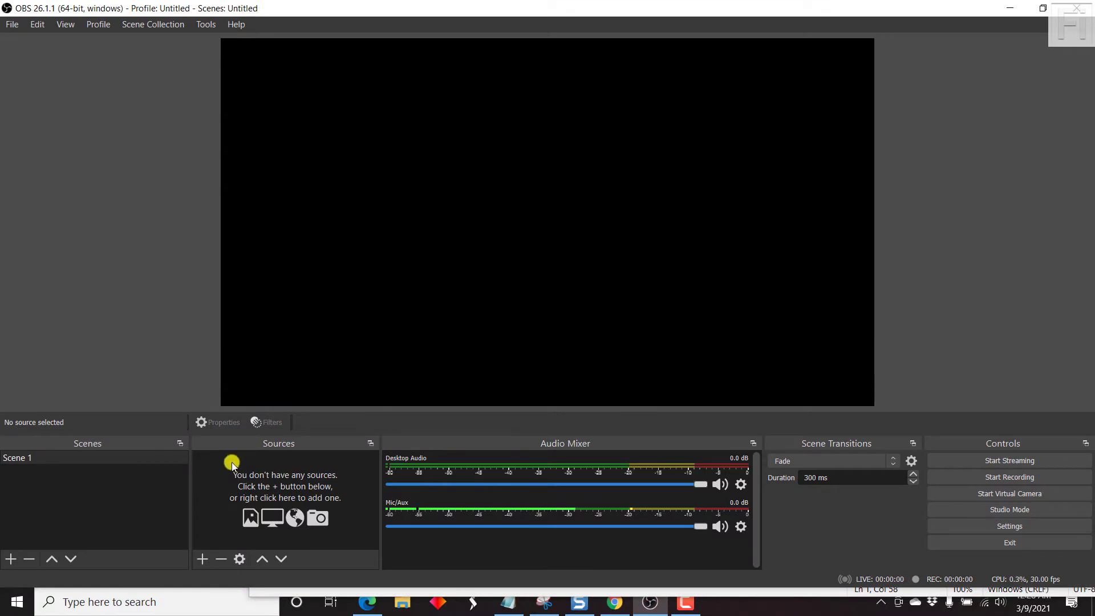
click(202, 559)
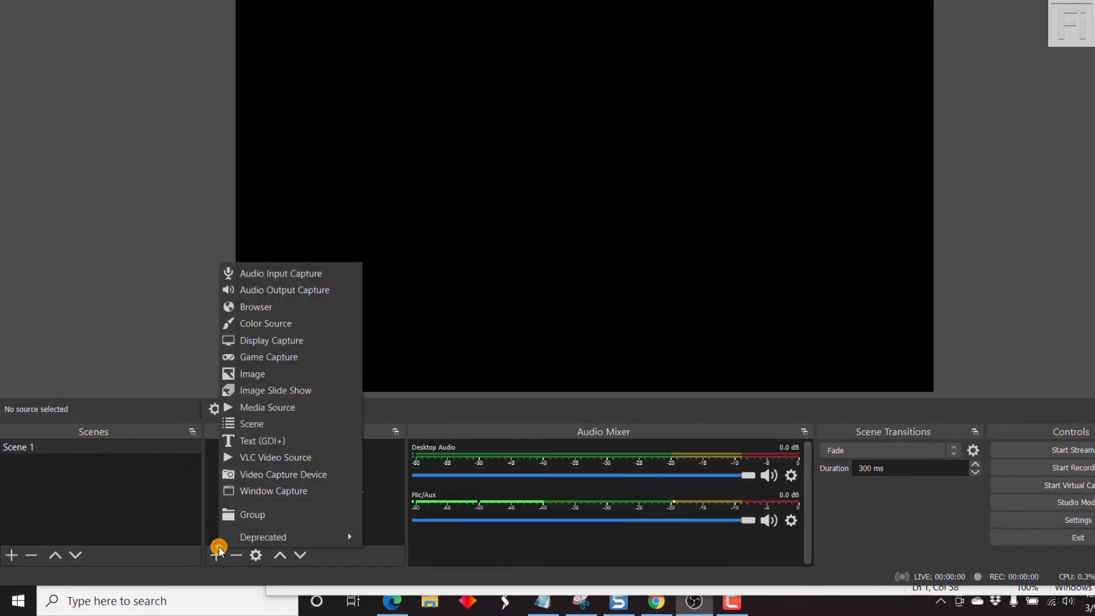
click(295, 476)
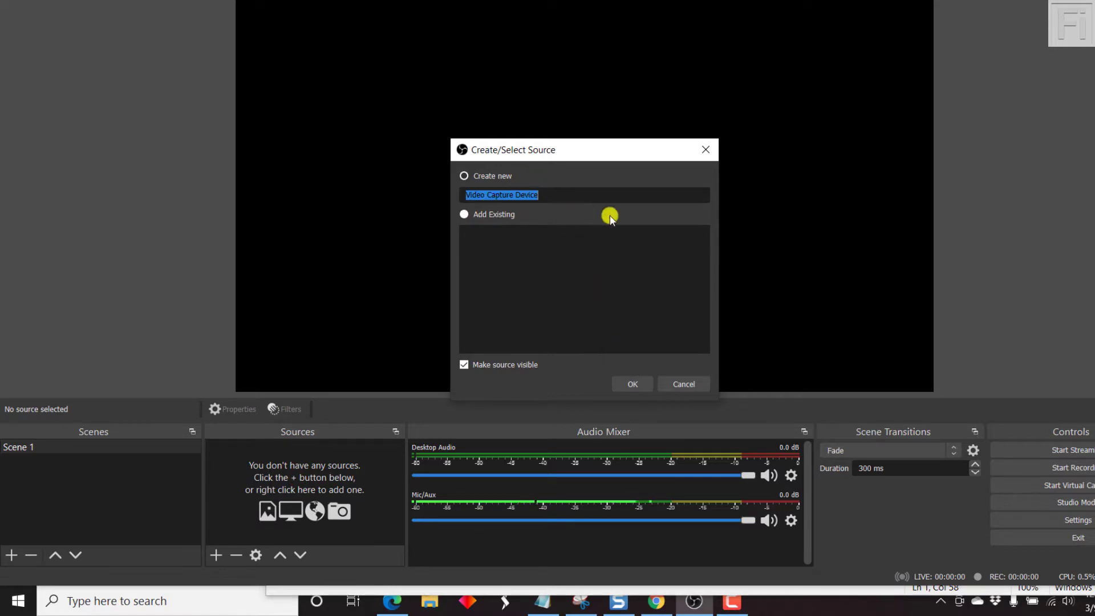
click(631, 382)
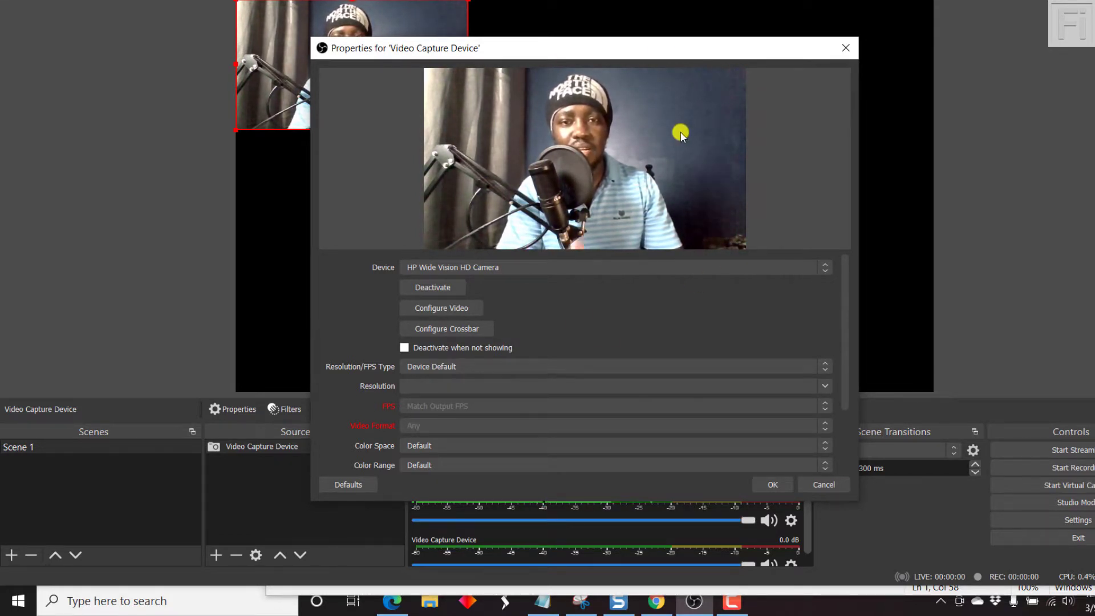
click(659, 268)
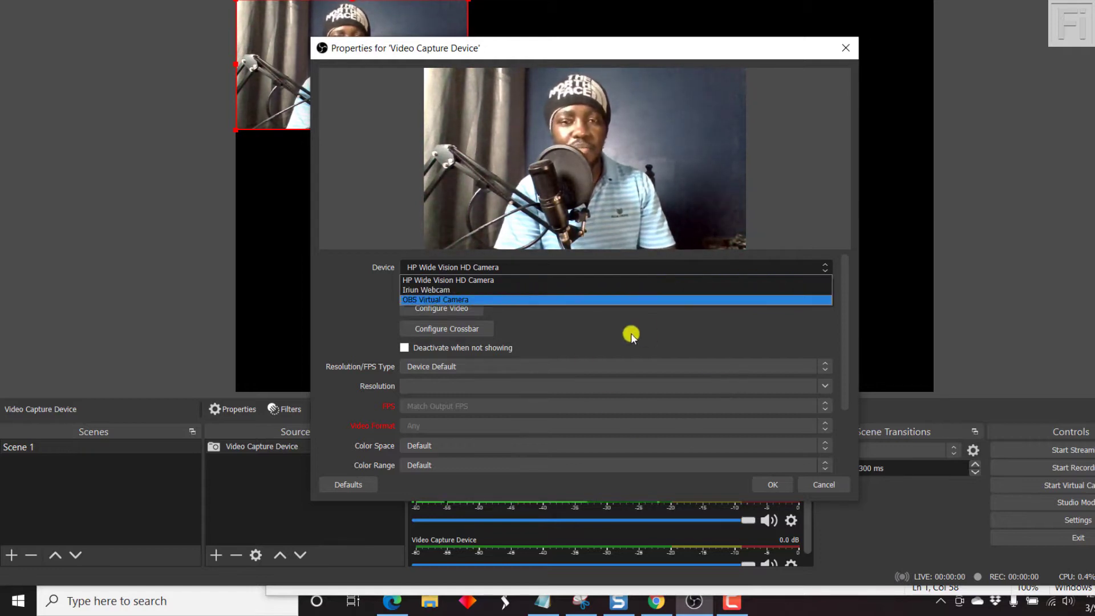
click(838, 265)
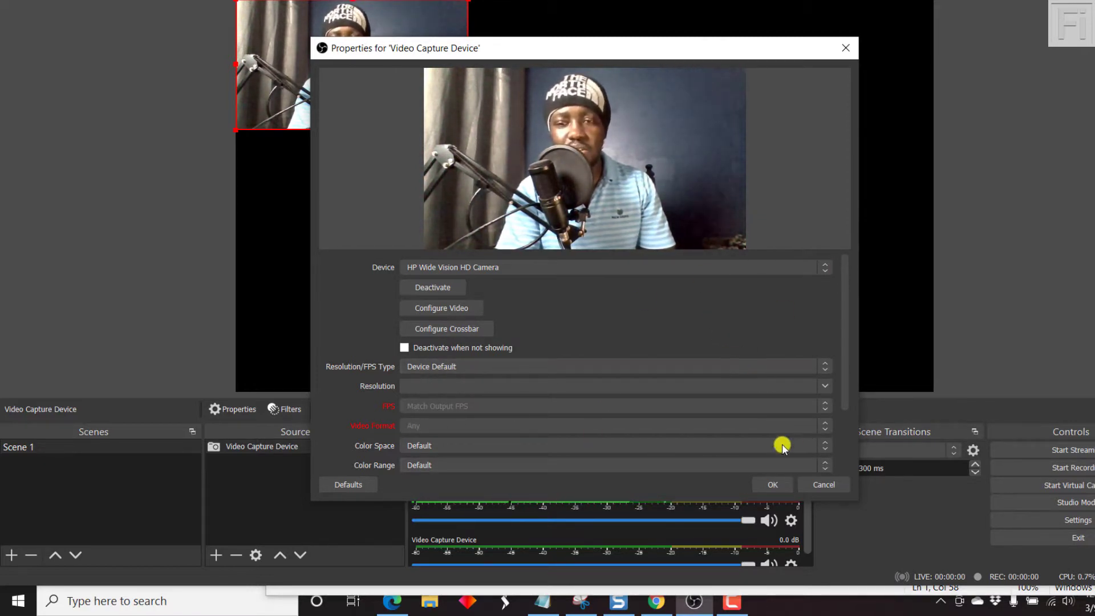
click(764, 483)
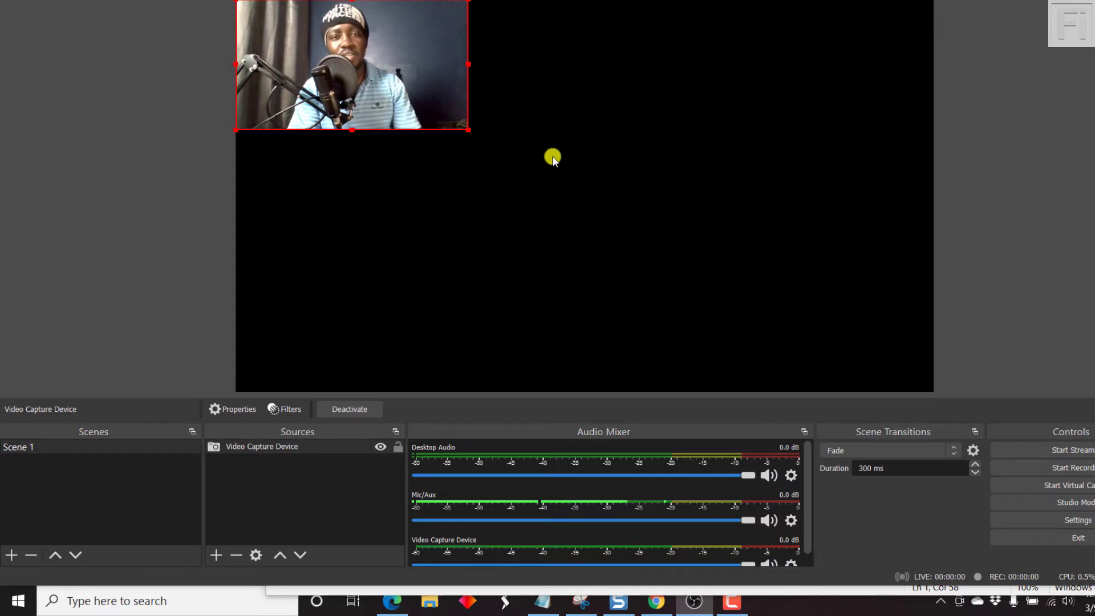
Step: Drag the webcam's corner handle to fill the canvas, then reselect Video Capture Device
drag(465, 129, 926, 369)
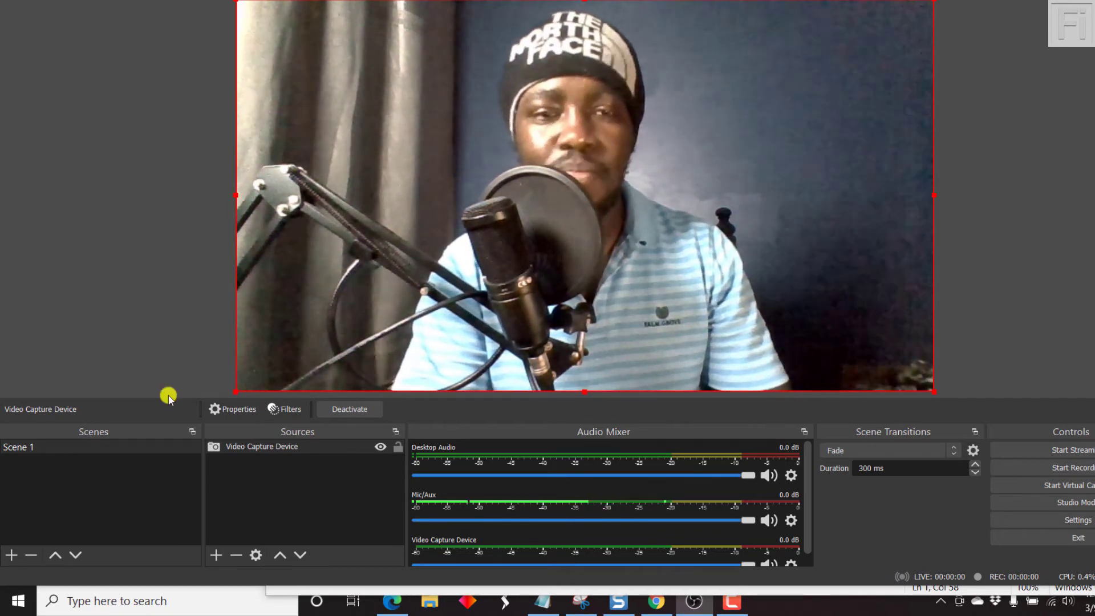
click(302, 483)
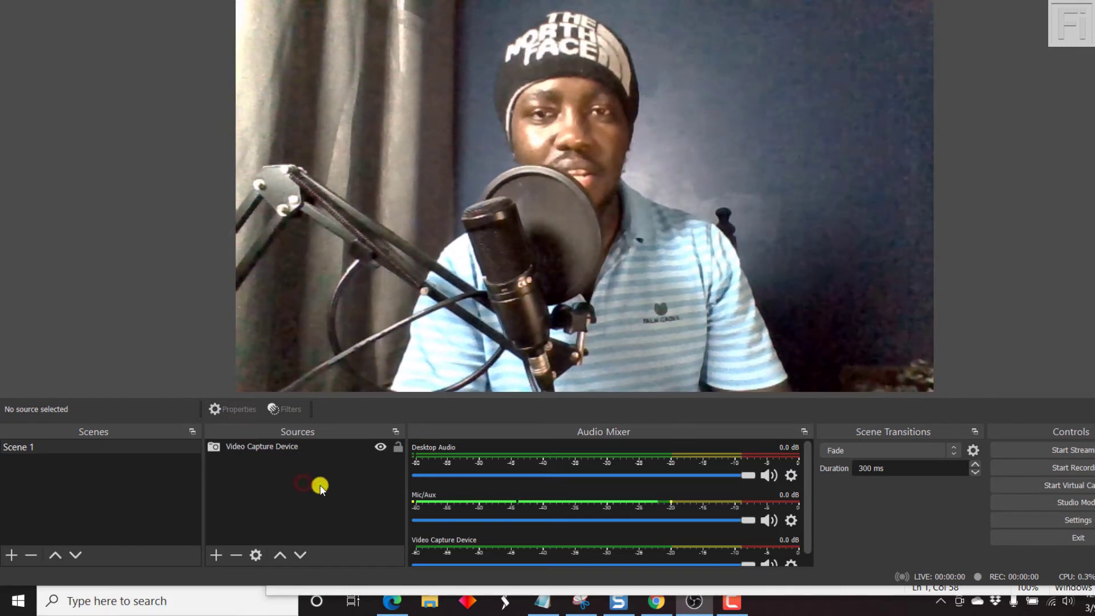
click(295, 448)
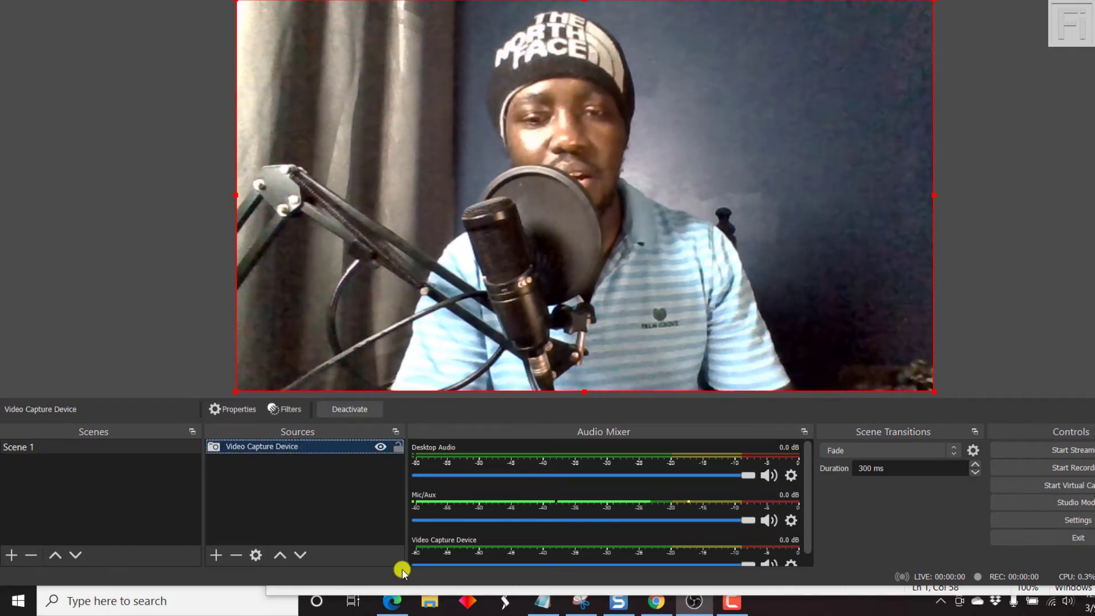
Step: In the webcam source's Filters, add an Image Mask/Blend effect filter
click(391, 605)
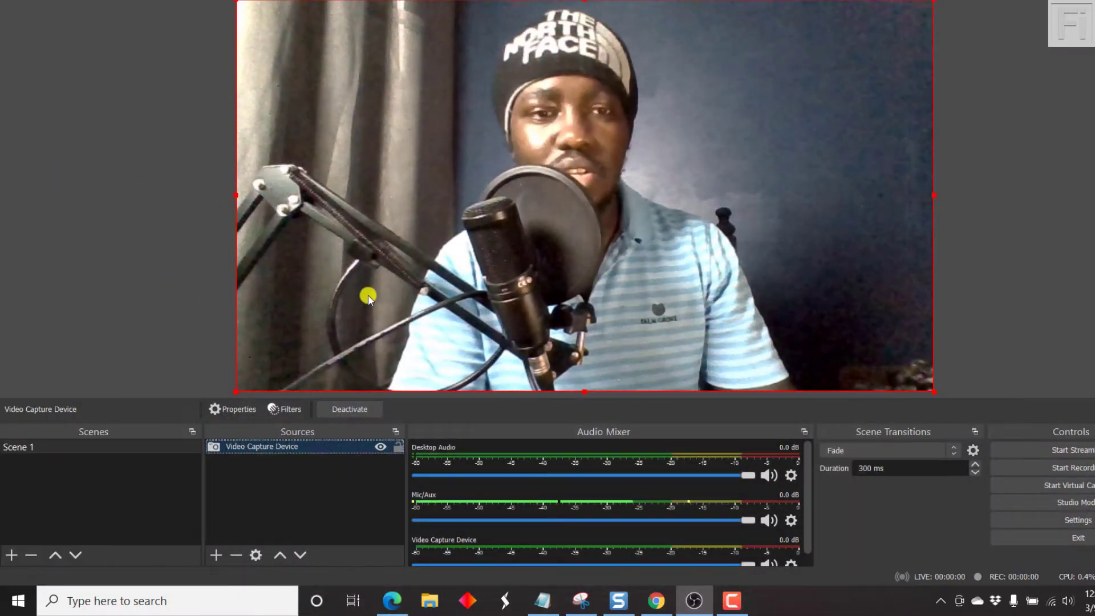
right_click(266, 447)
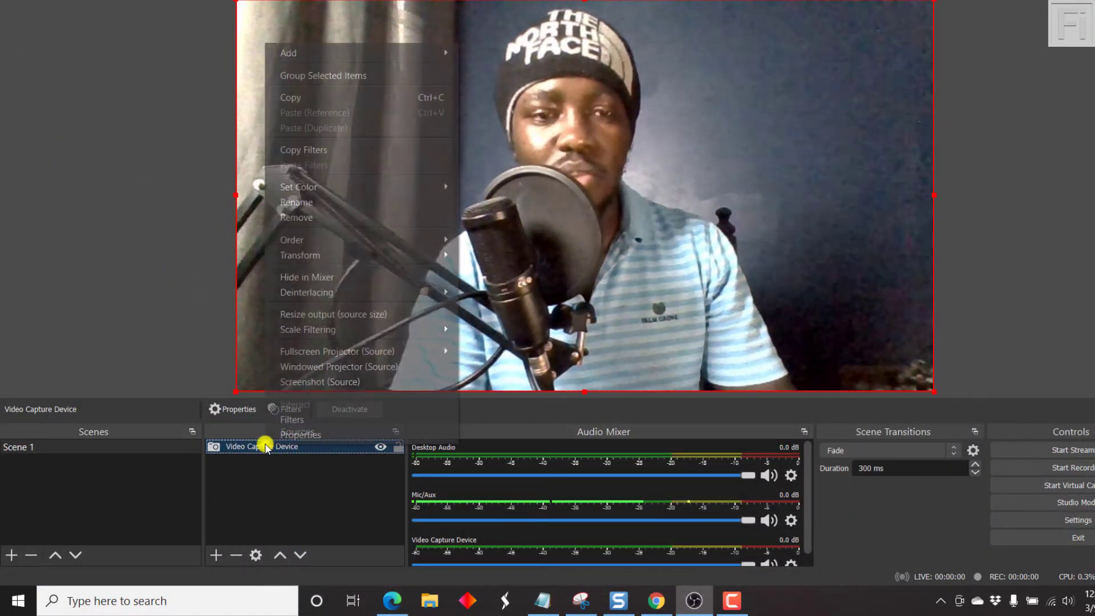
click(303, 418)
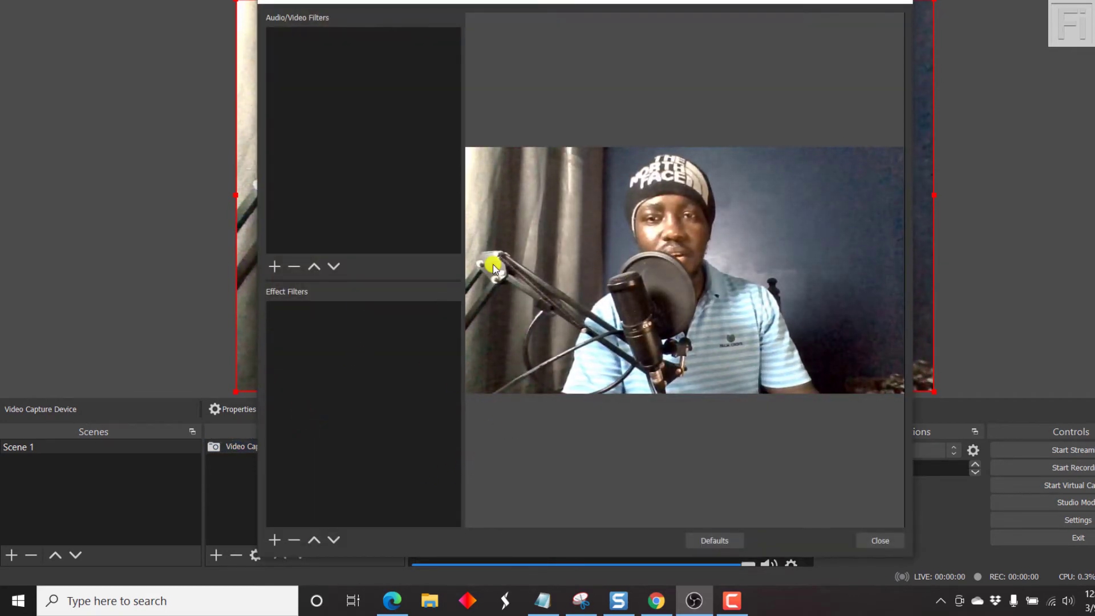
right_click(337, 362)
mouse_move(369, 375)
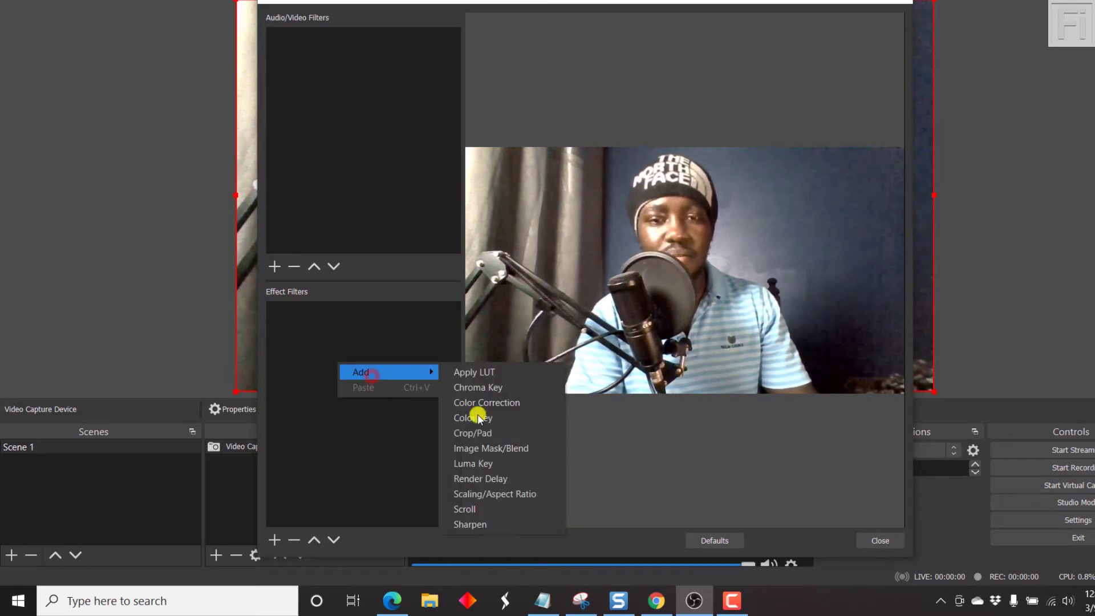
click(491, 449)
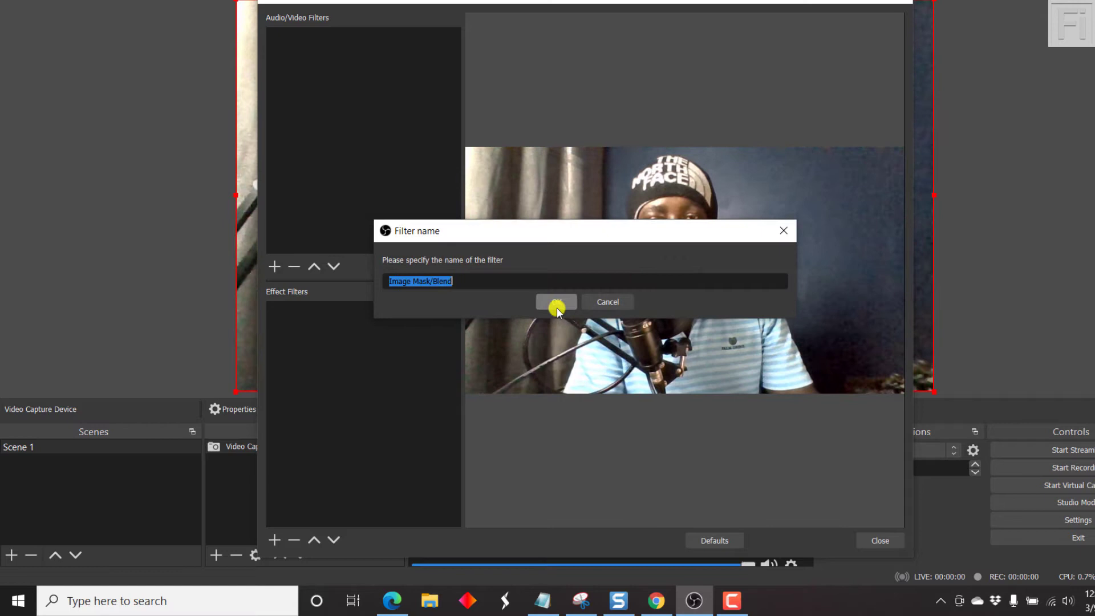
Step: Accept the Image Mask/Blend name, keep Alpha Mask (Color Channel), and select 'Black Image with White Circle - For MASK'
click(559, 302)
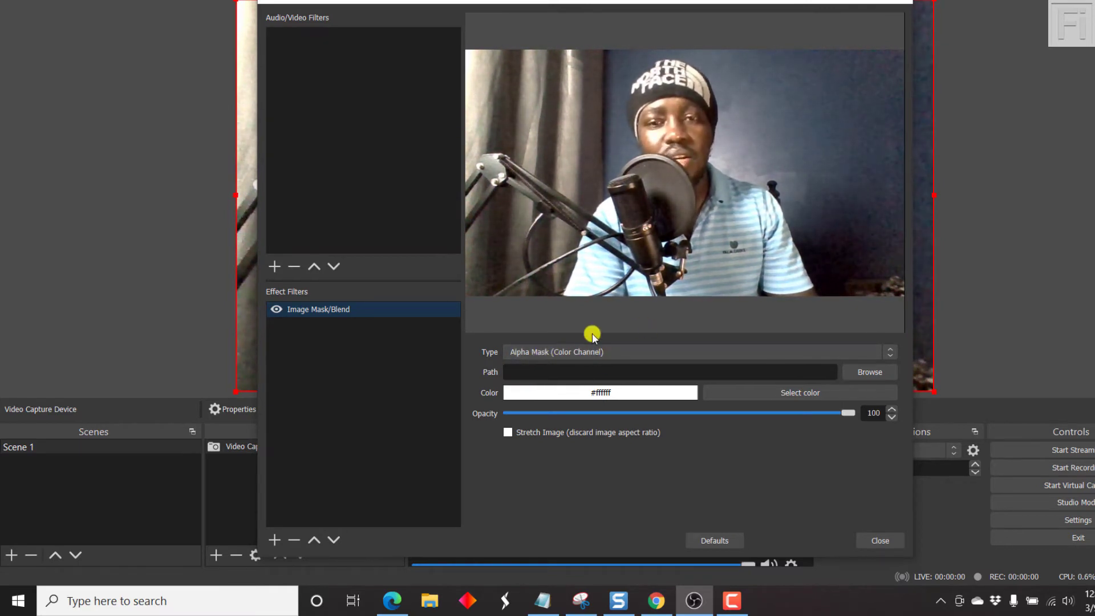
click(890, 351)
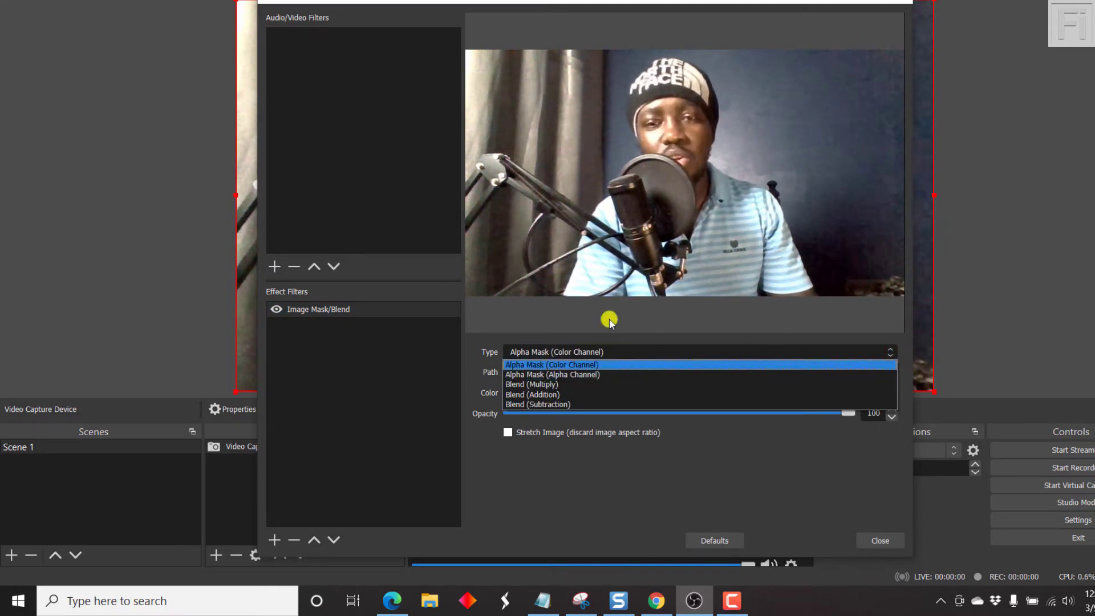
click(474, 352)
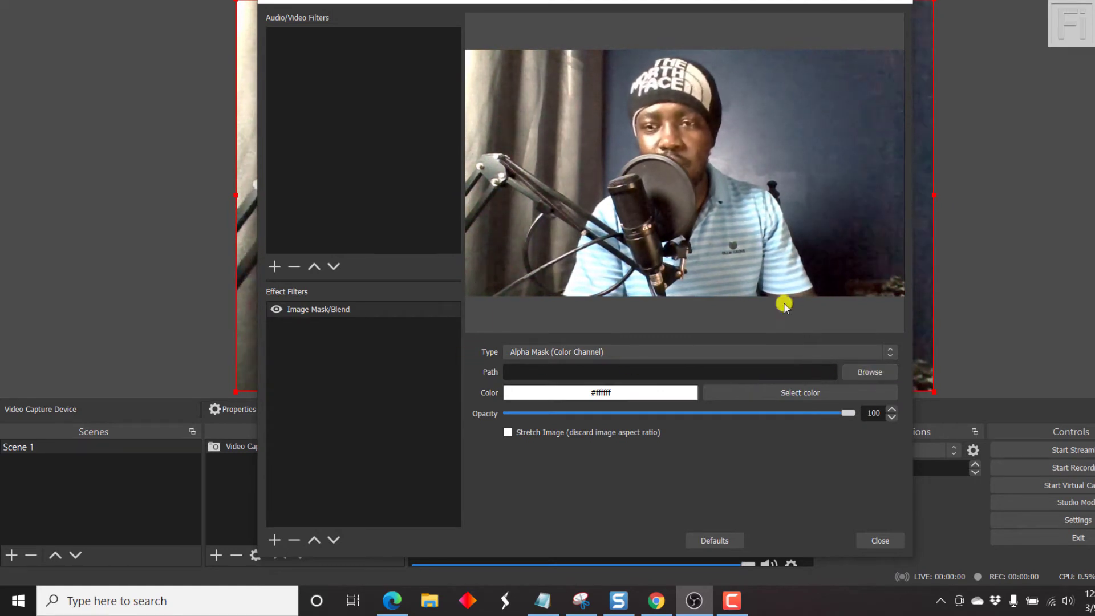
click(865, 373)
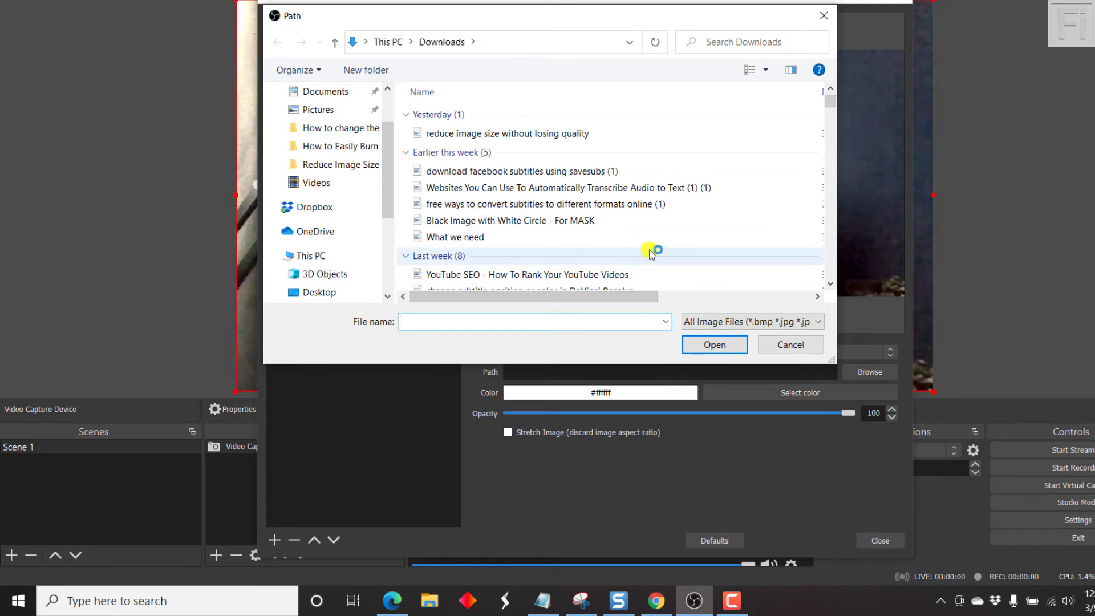
click(576, 223)
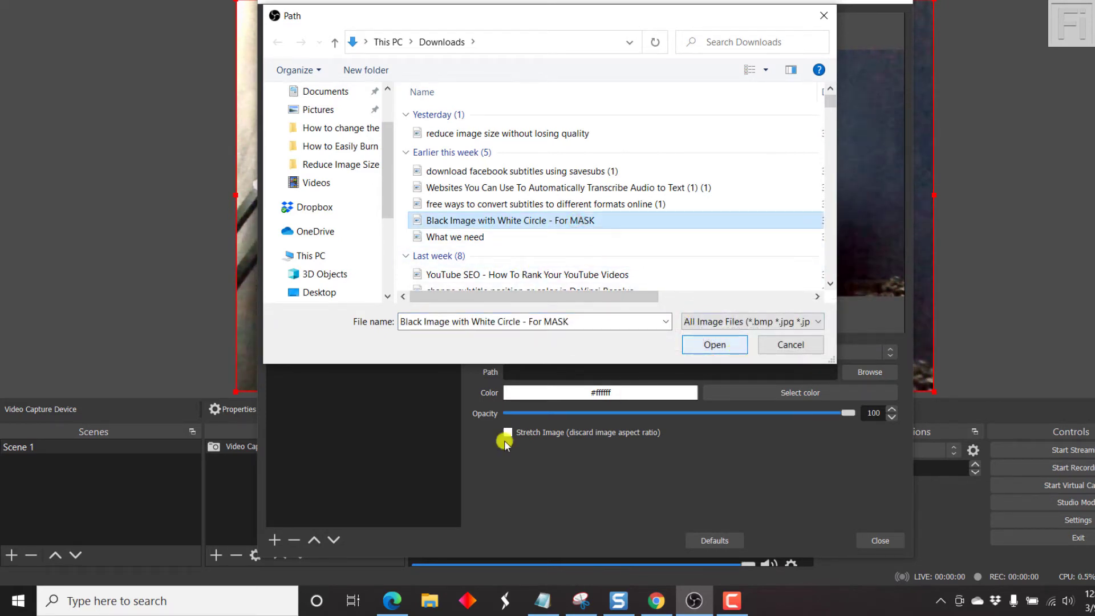
click(391, 602)
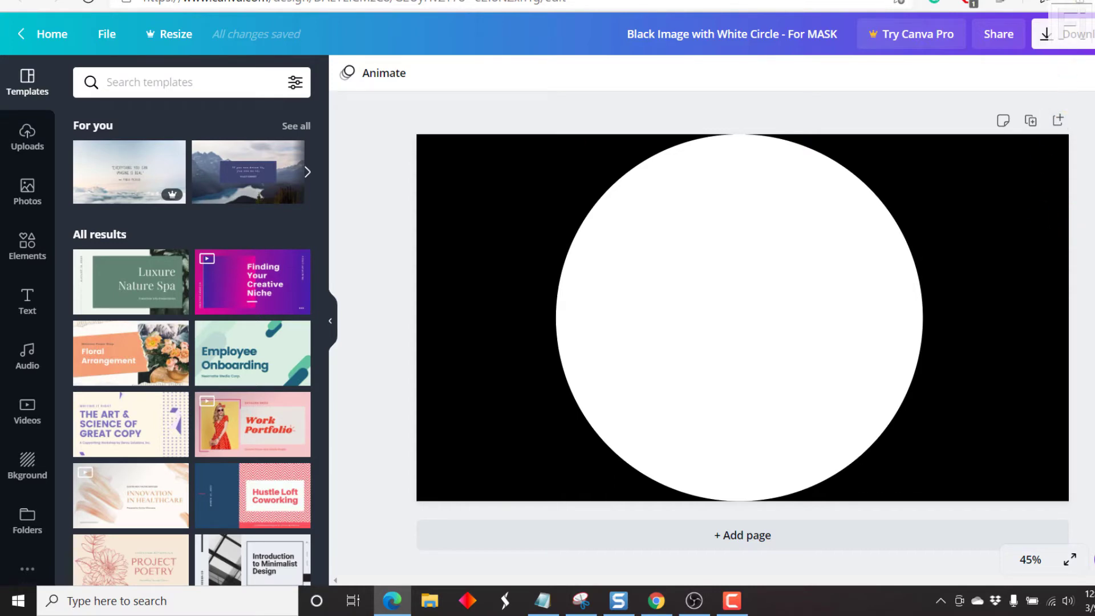
key(alt+Tab)
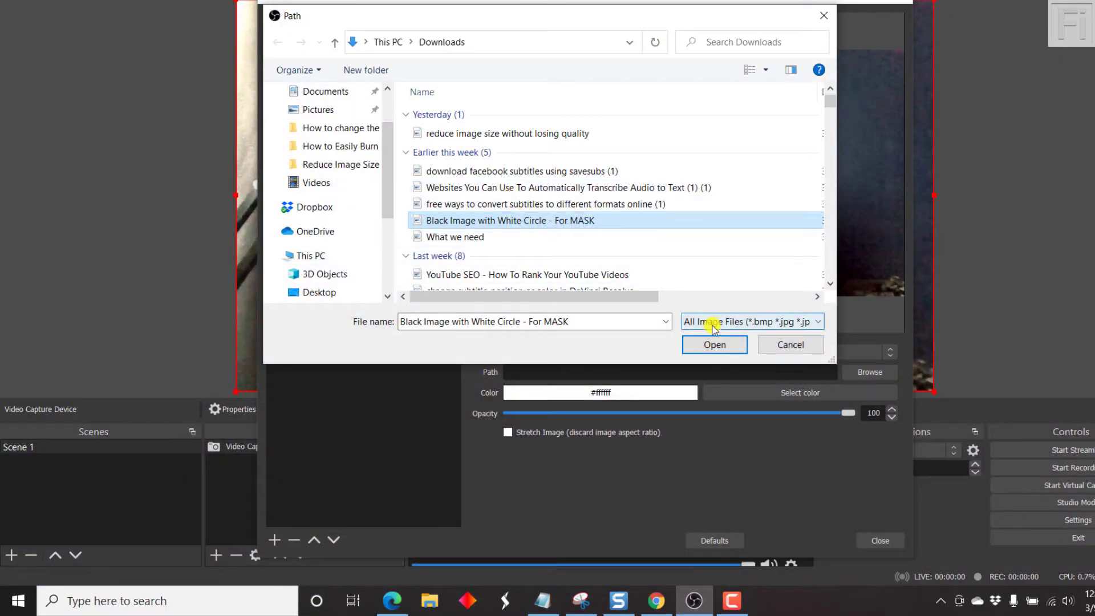
Step: Load 'Black Image with White Circle - For MASK' as the mask image path
click(714, 345)
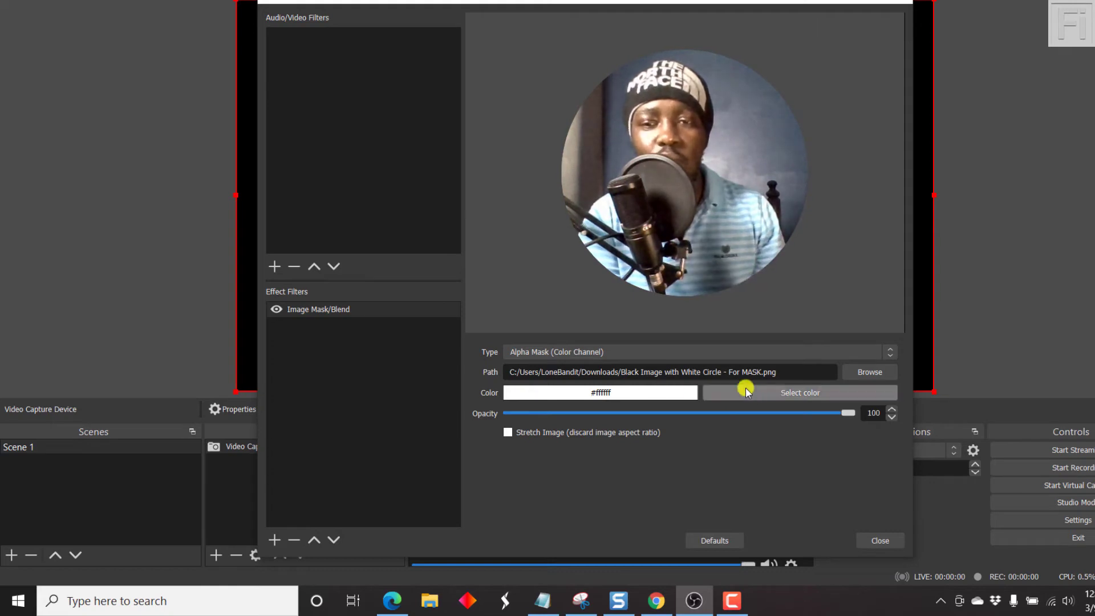
Step: Try black as the mask colour, switch back to white, and close the Filters window
click(777, 393)
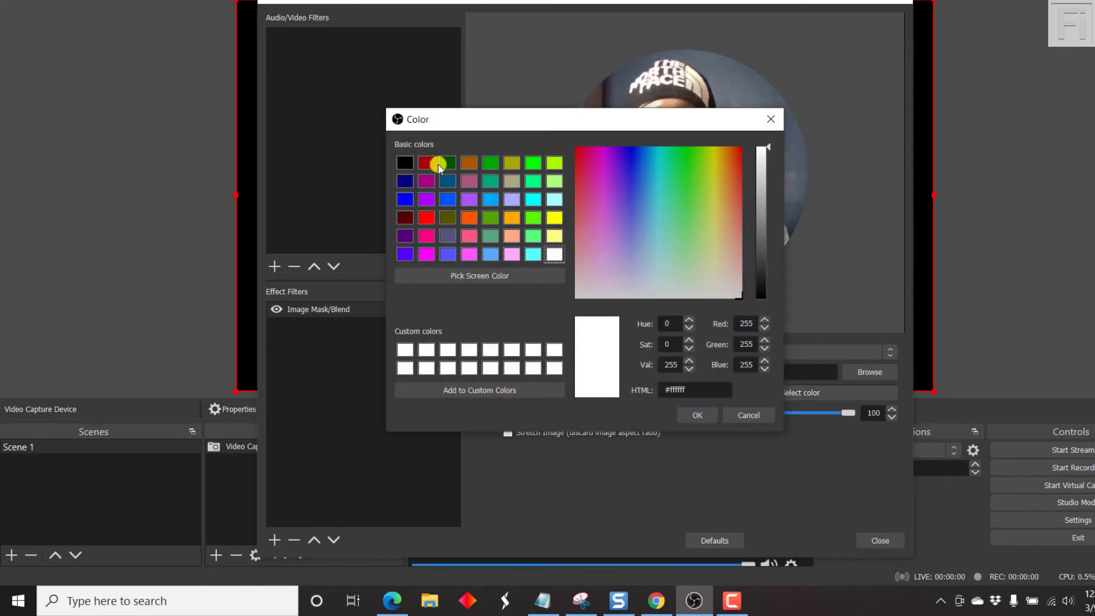
click(404, 164)
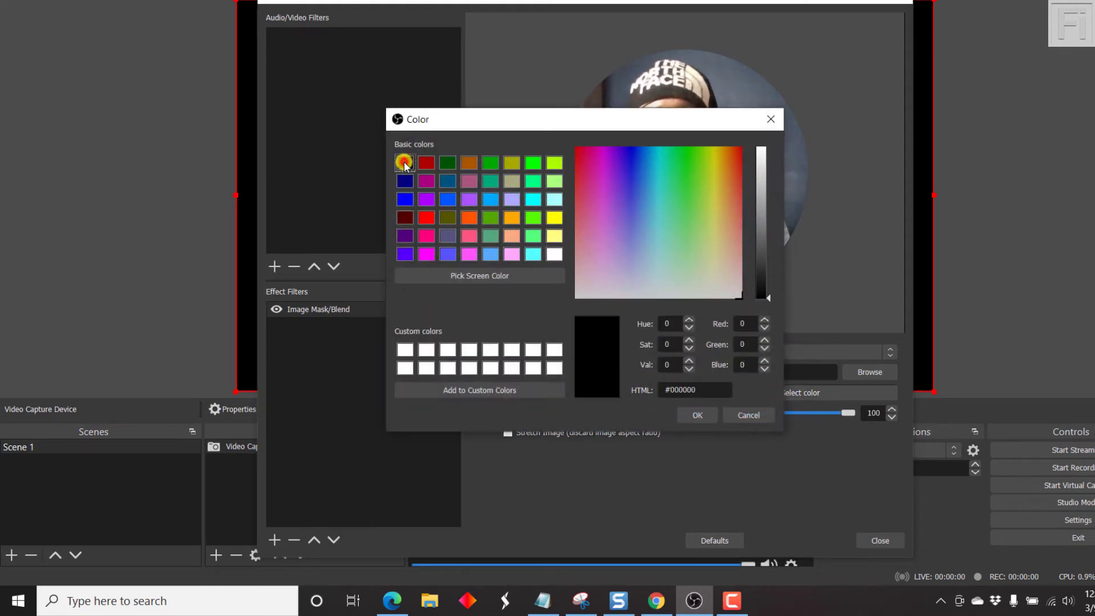
click(693, 416)
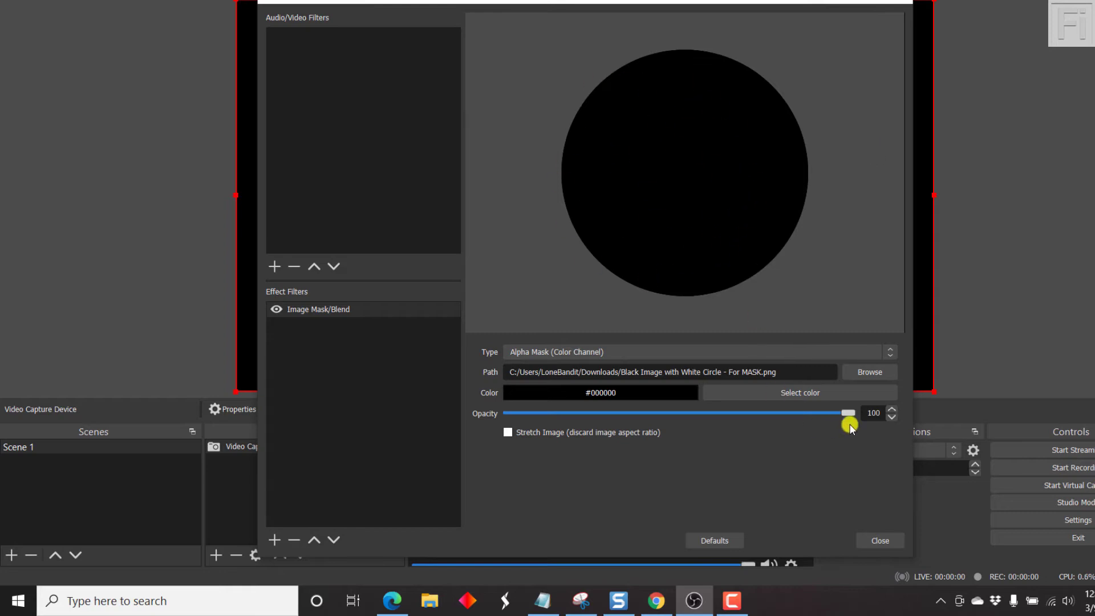
click(806, 393)
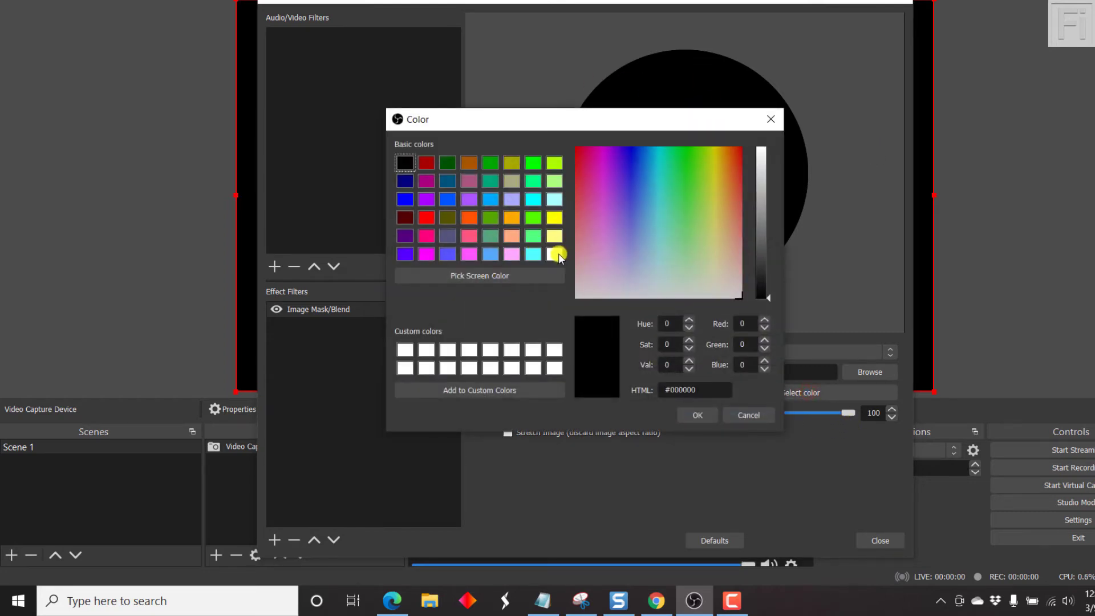
click(556, 254)
click(697, 415)
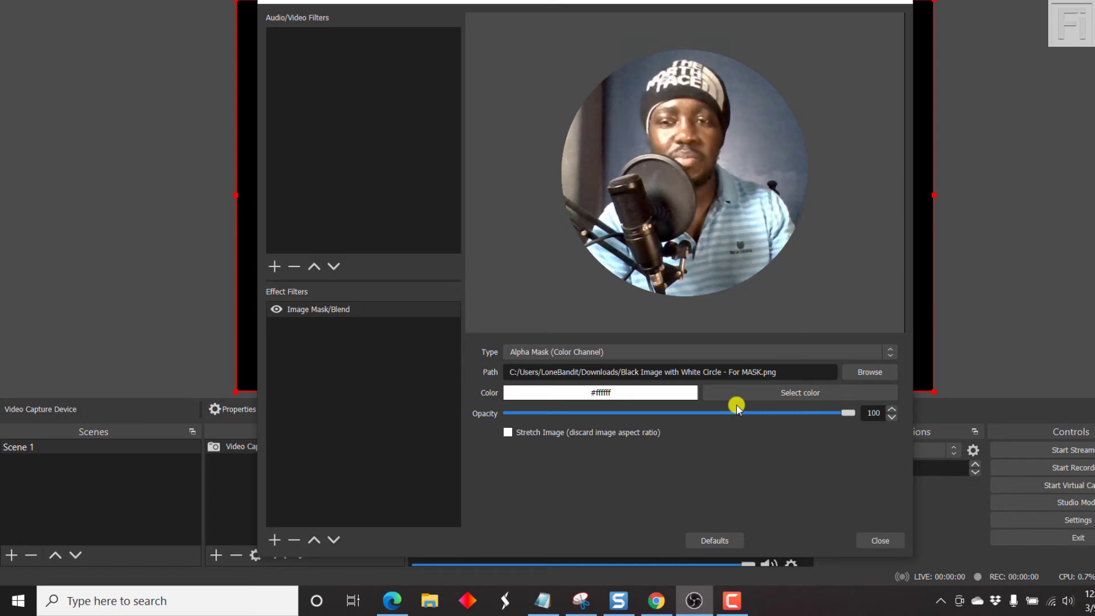
click(881, 538)
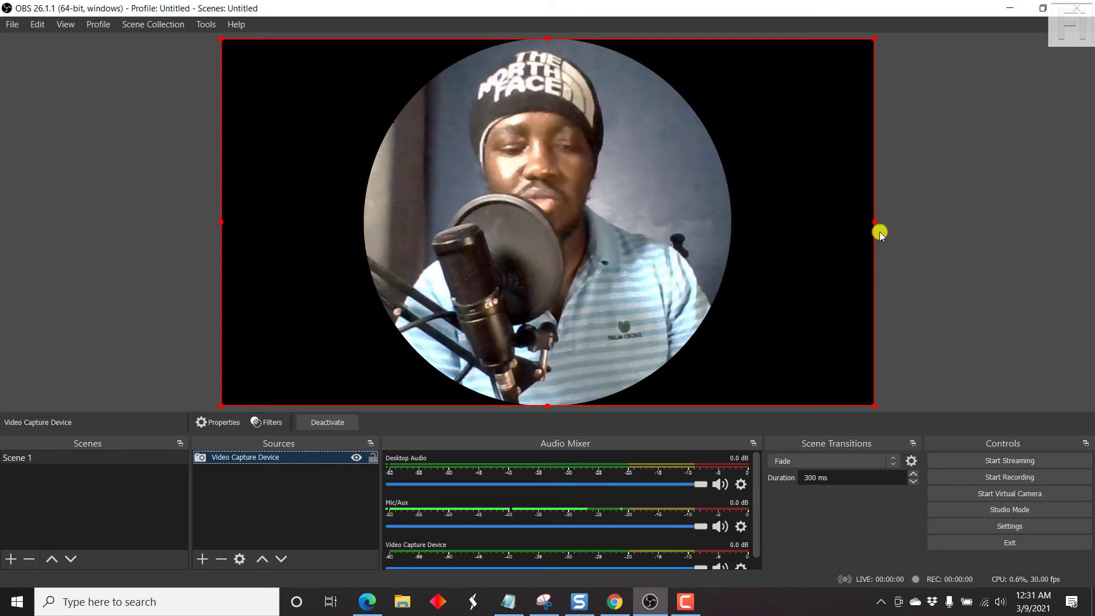
Step: Crop the black left and right sides off the webcam and scale the circle into the bottom-right corner
drag(874, 222, 738, 217)
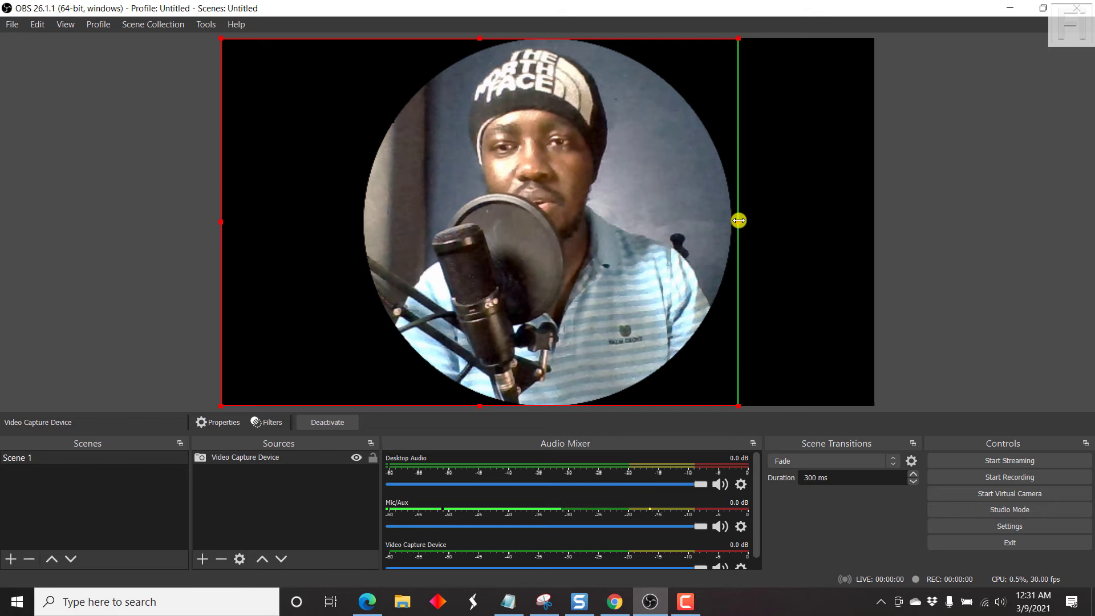
drag(222, 222, 358, 215)
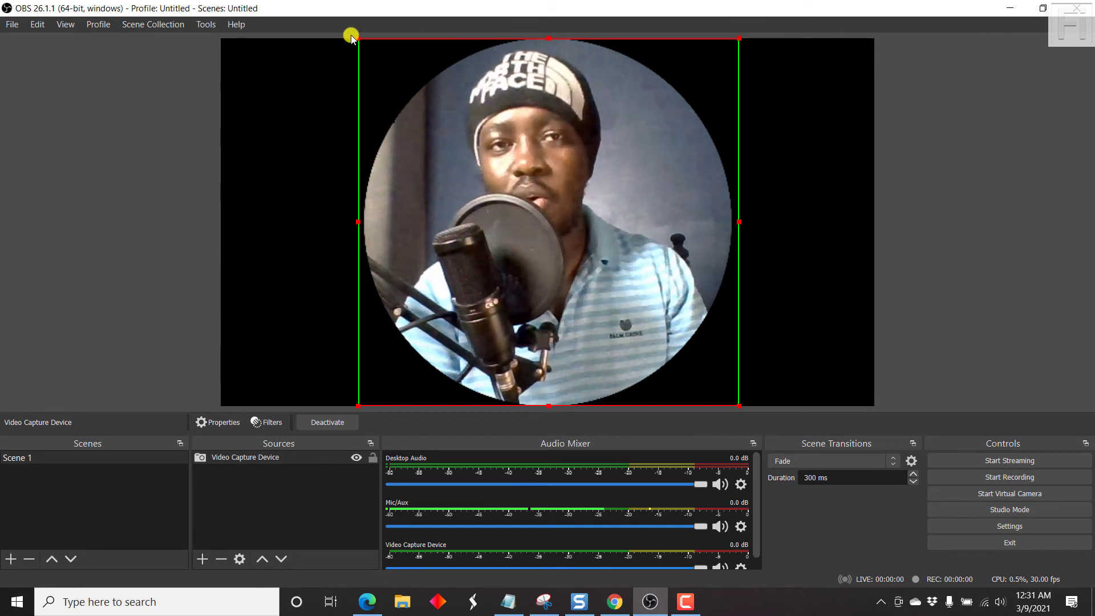
drag(359, 38, 832, 373)
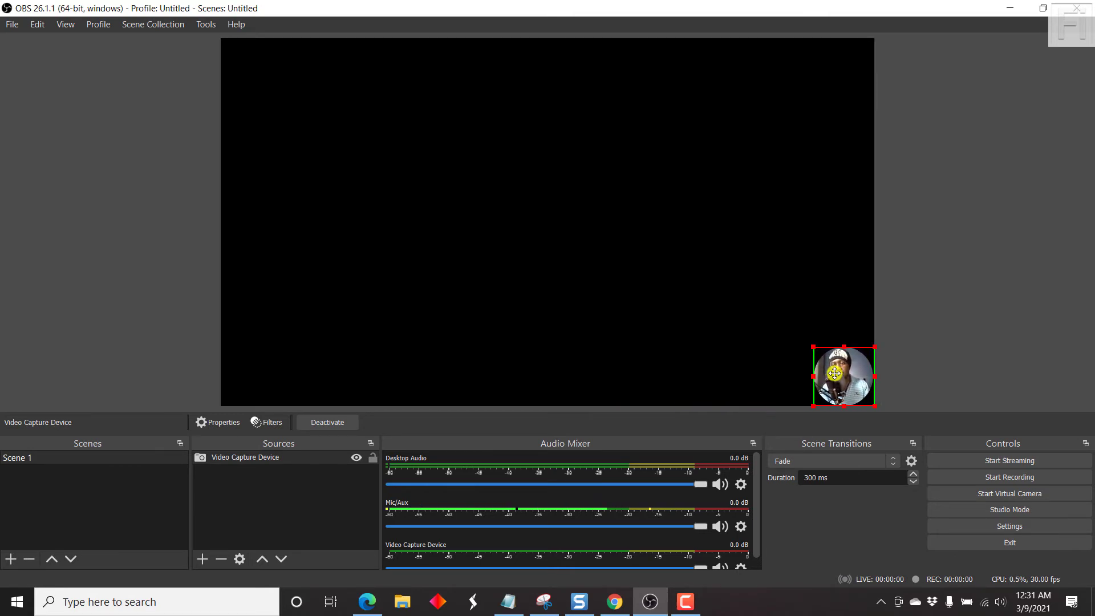
Step: Add a Window Capture source, check Chrome in the window list, but keep Snagit Editor and cancel
click(330, 510)
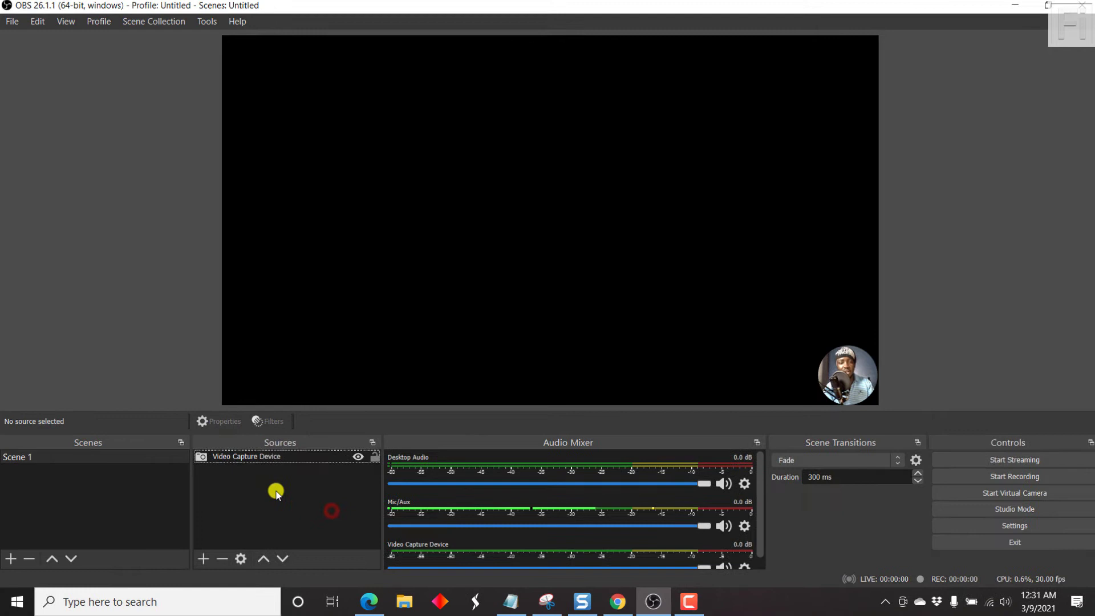
click(203, 558)
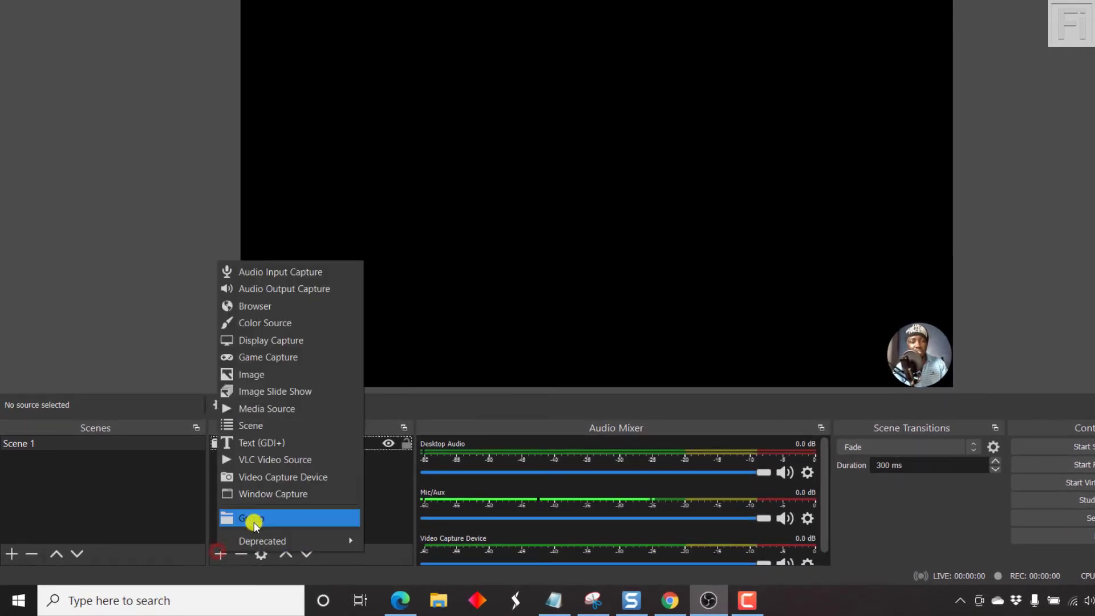
click(284, 494)
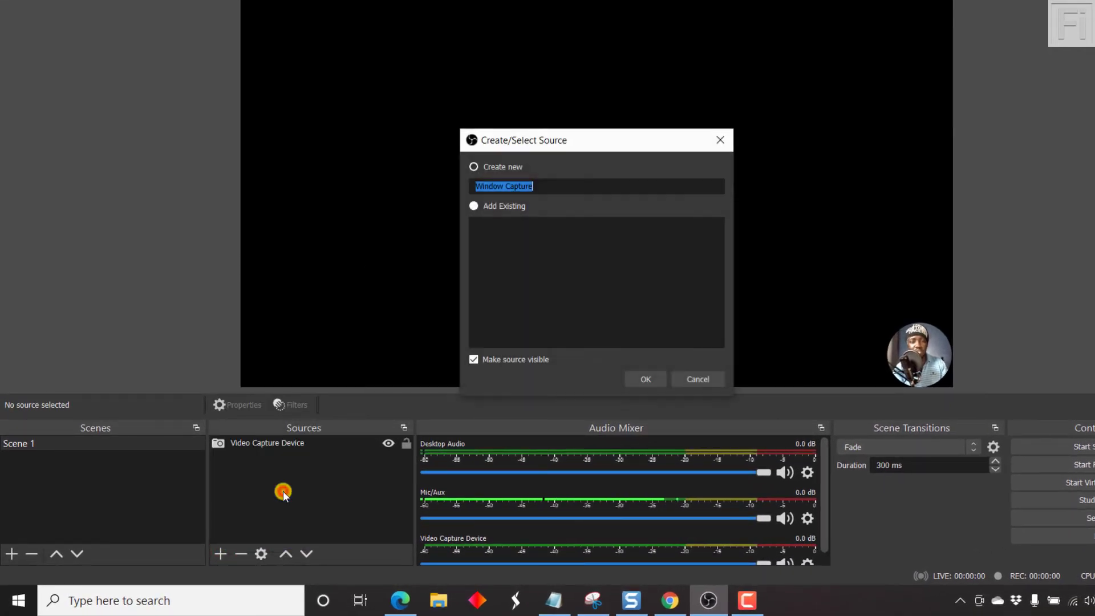
click(637, 387)
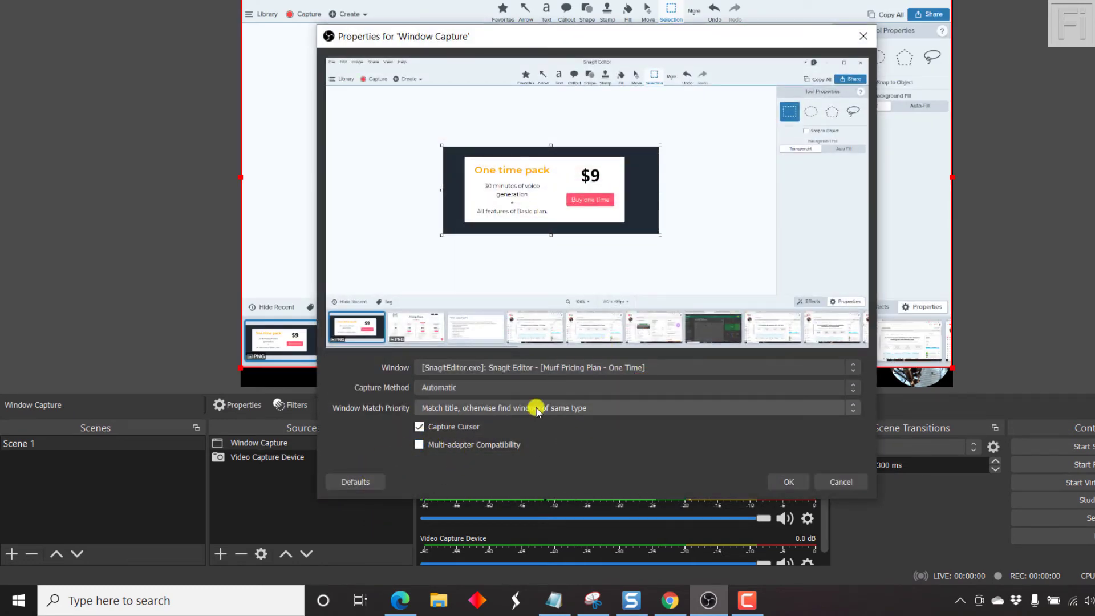
click(567, 367)
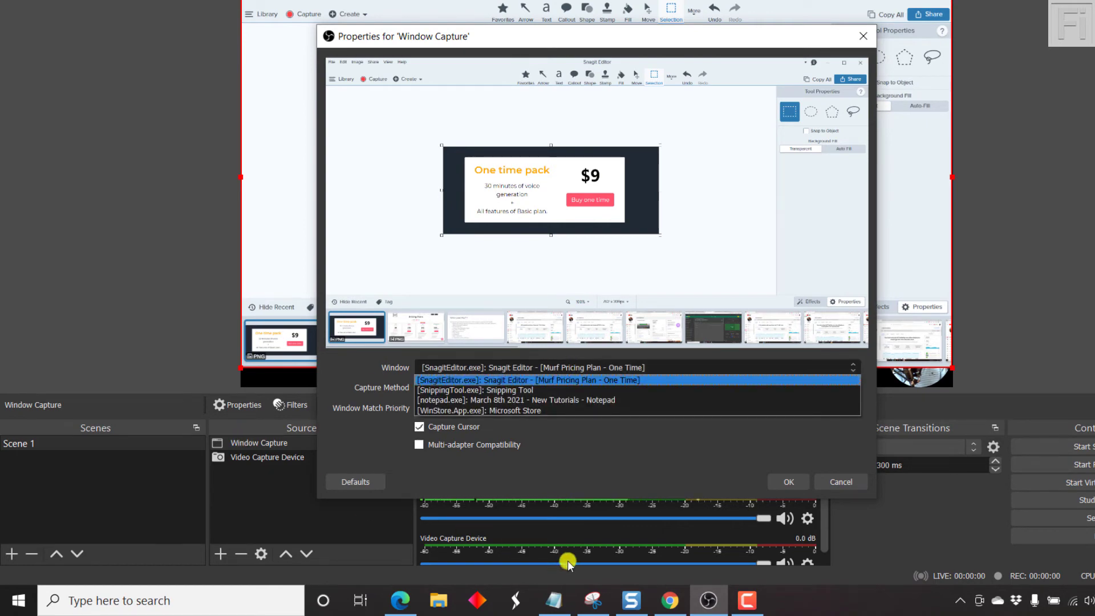
click(669, 602)
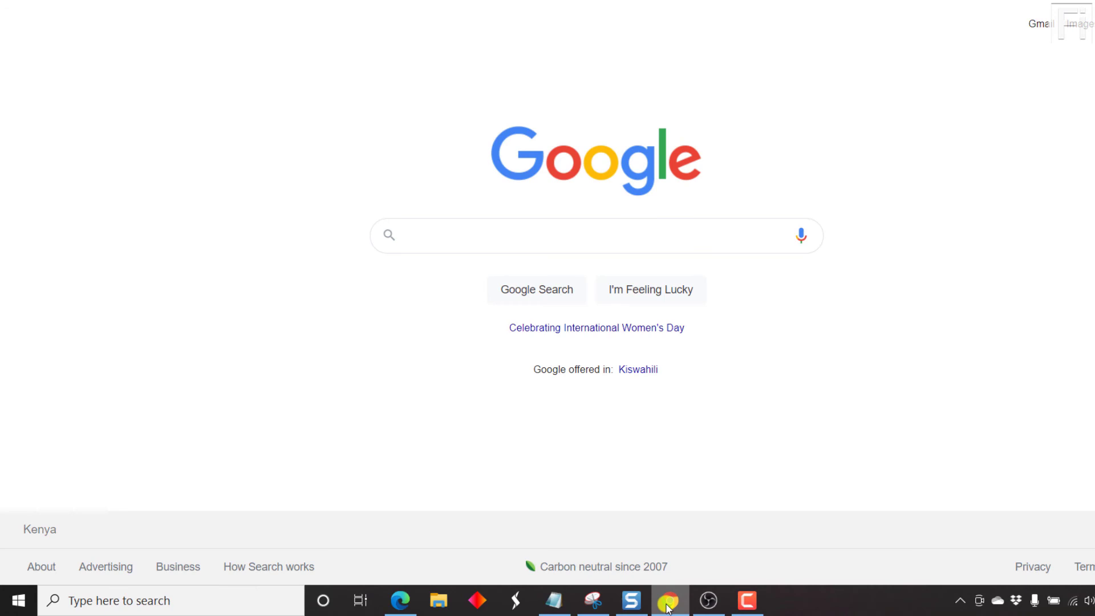
click(708, 600)
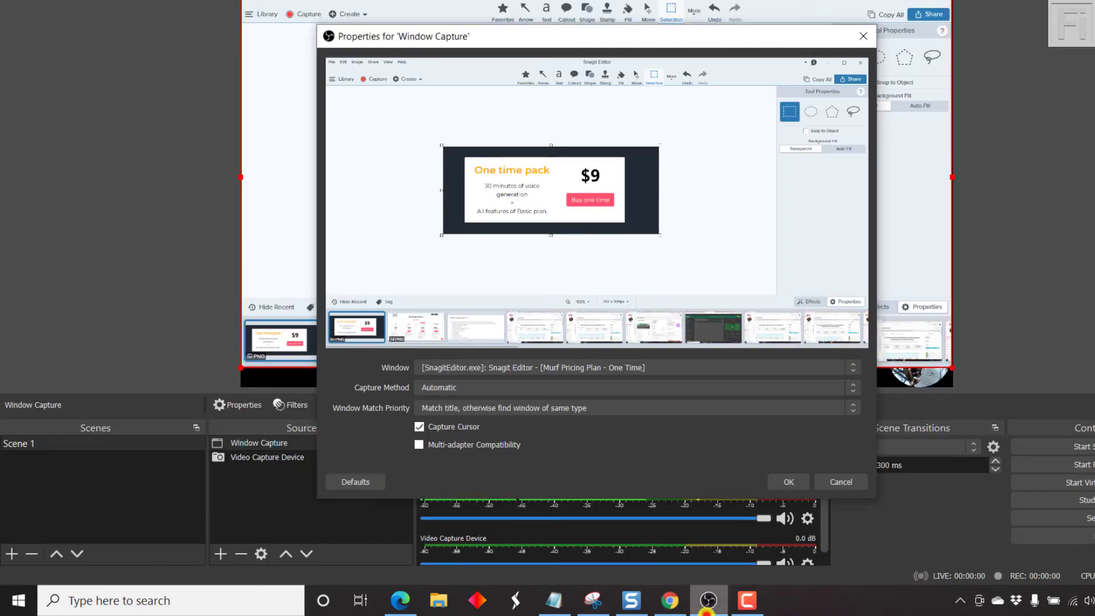
click(513, 367)
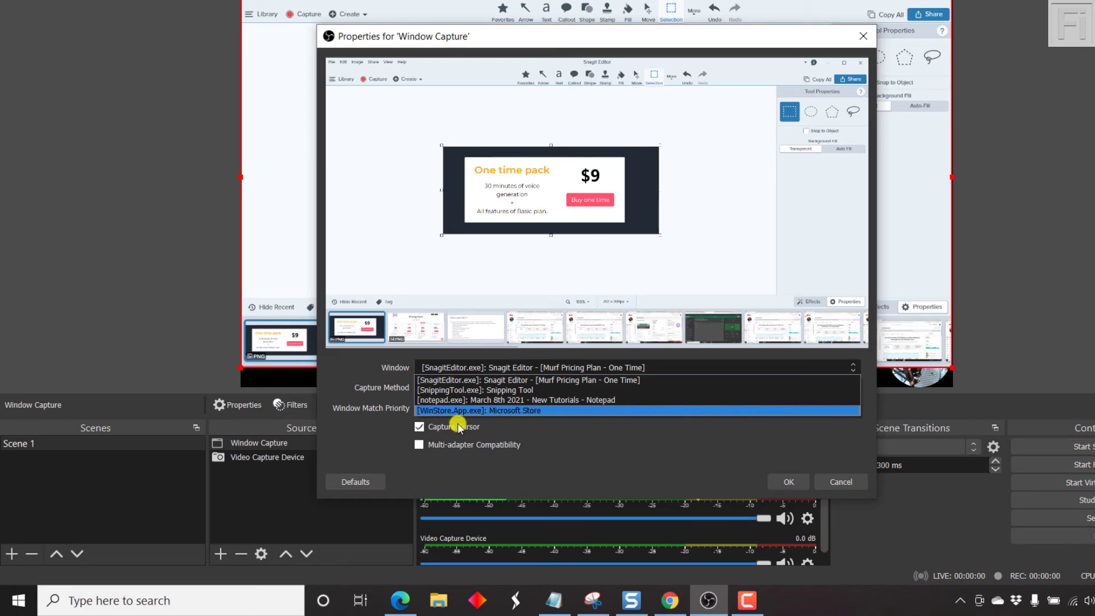
click(246, 486)
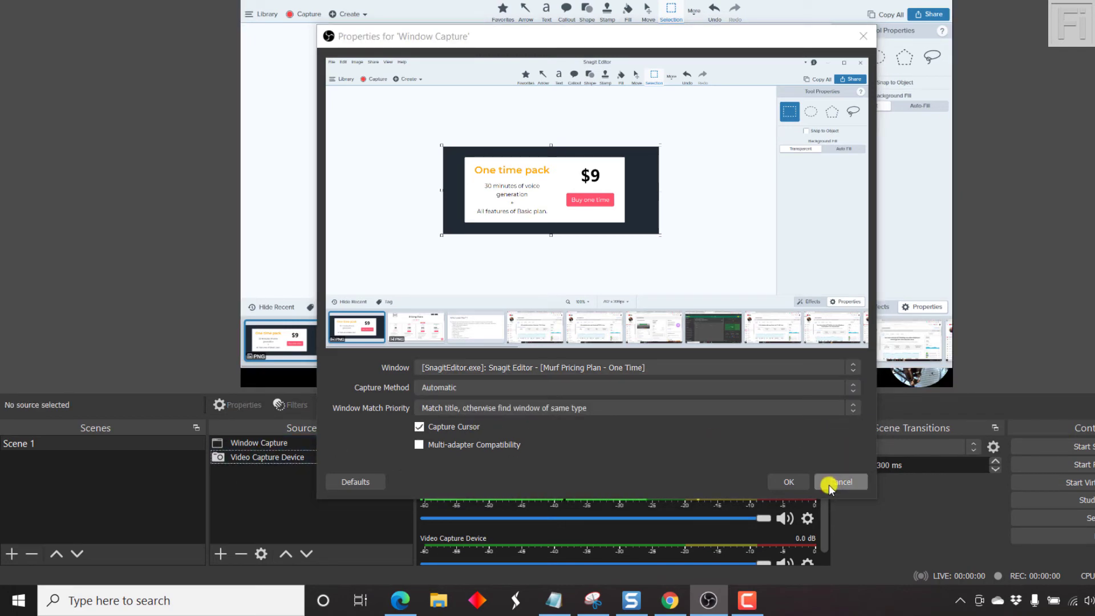
click(837, 482)
Step: Switch the Window Capture to Google Chrome and move it below Video Capture Device
click(258, 443)
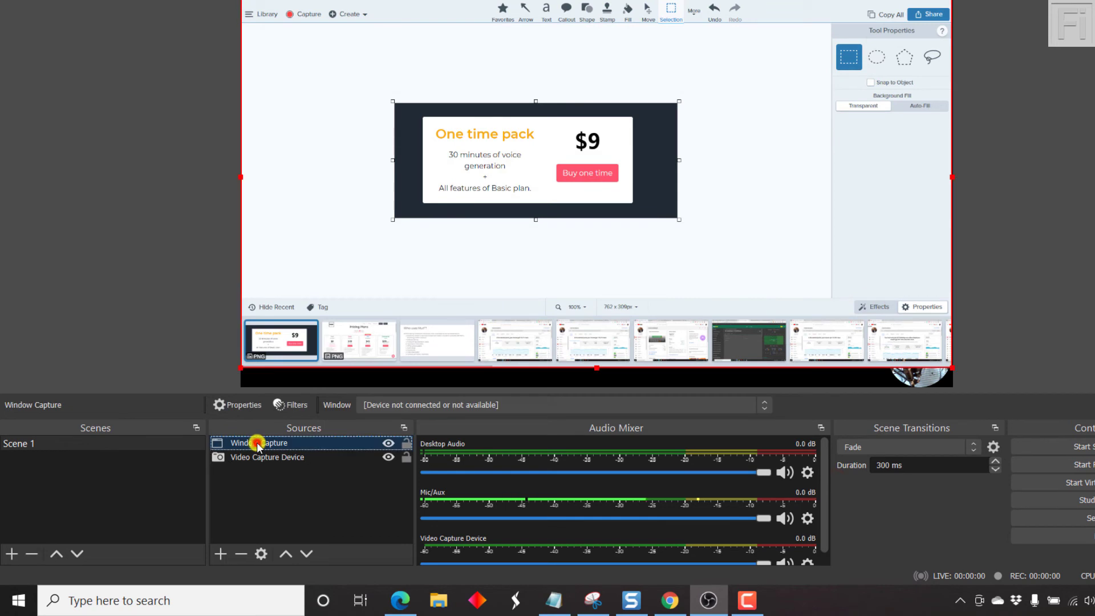
click(420, 405)
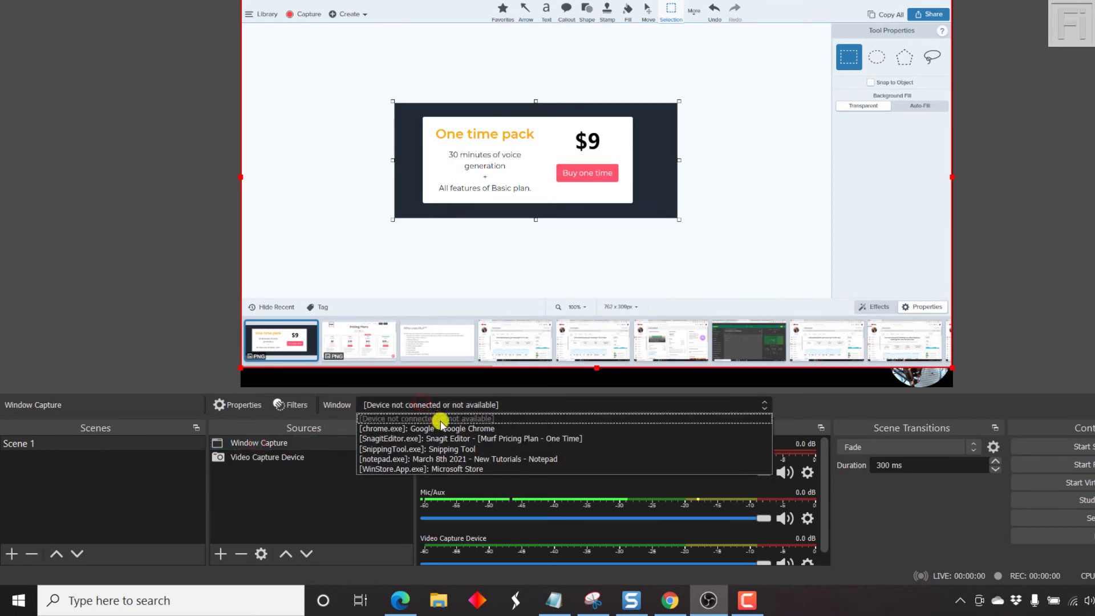
click(405, 429)
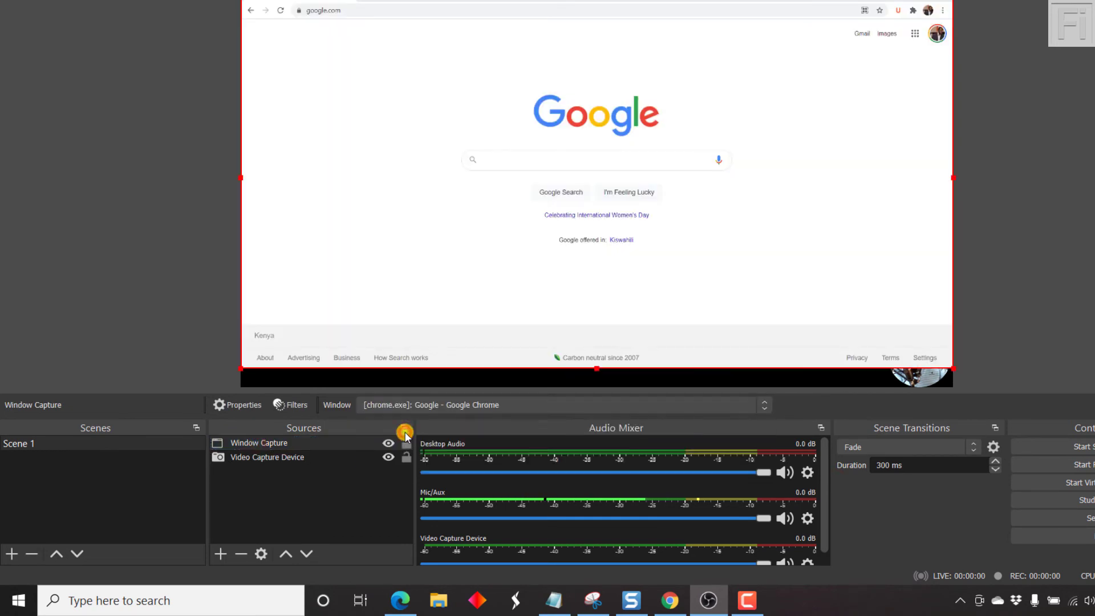
click(254, 444)
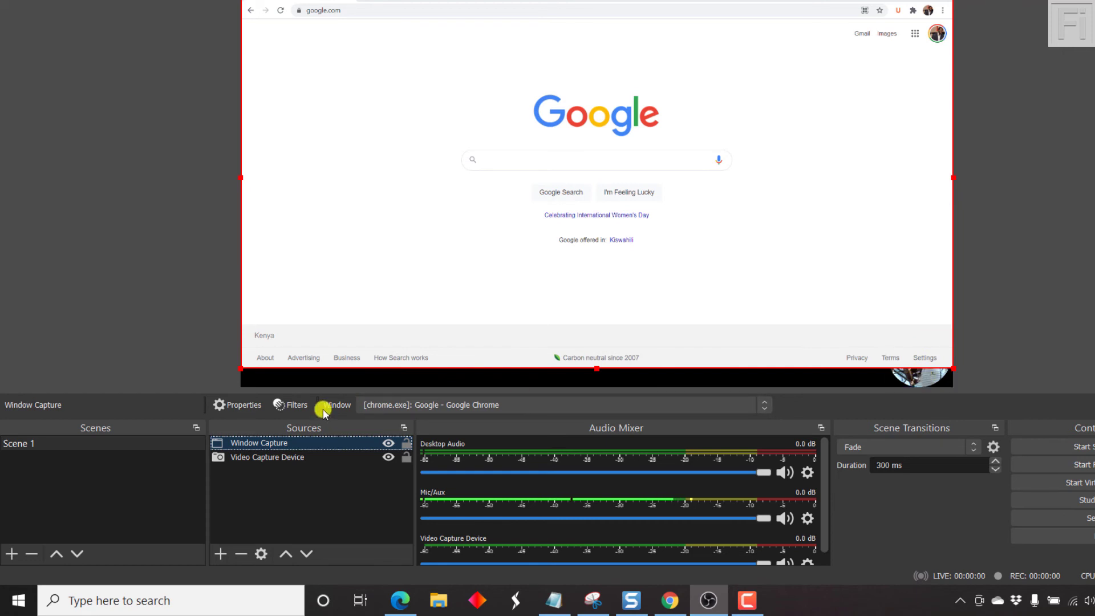
click(309, 553)
click(354, 502)
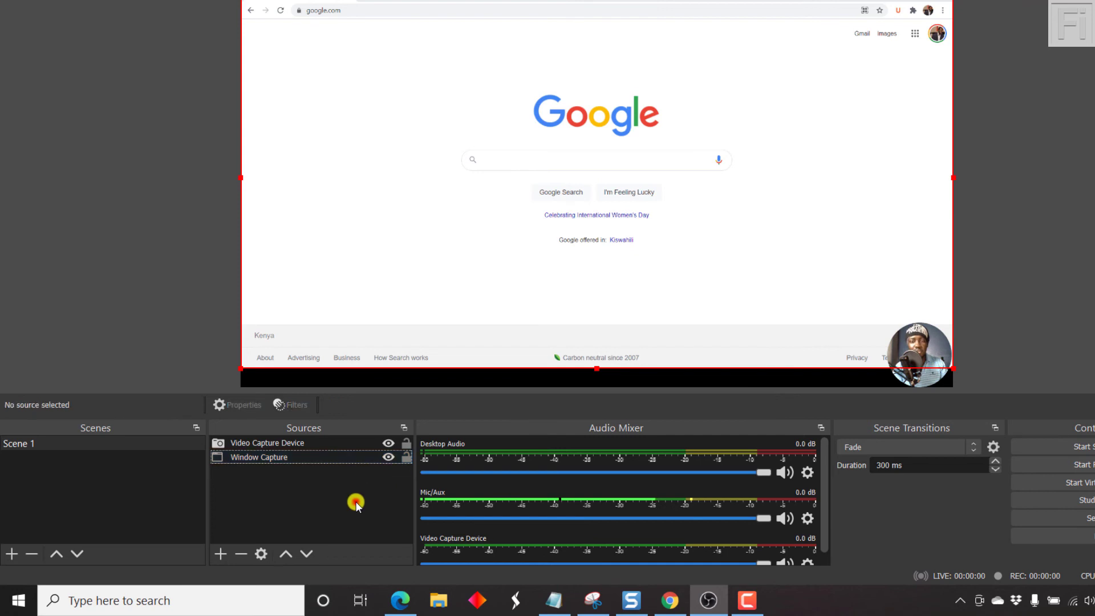